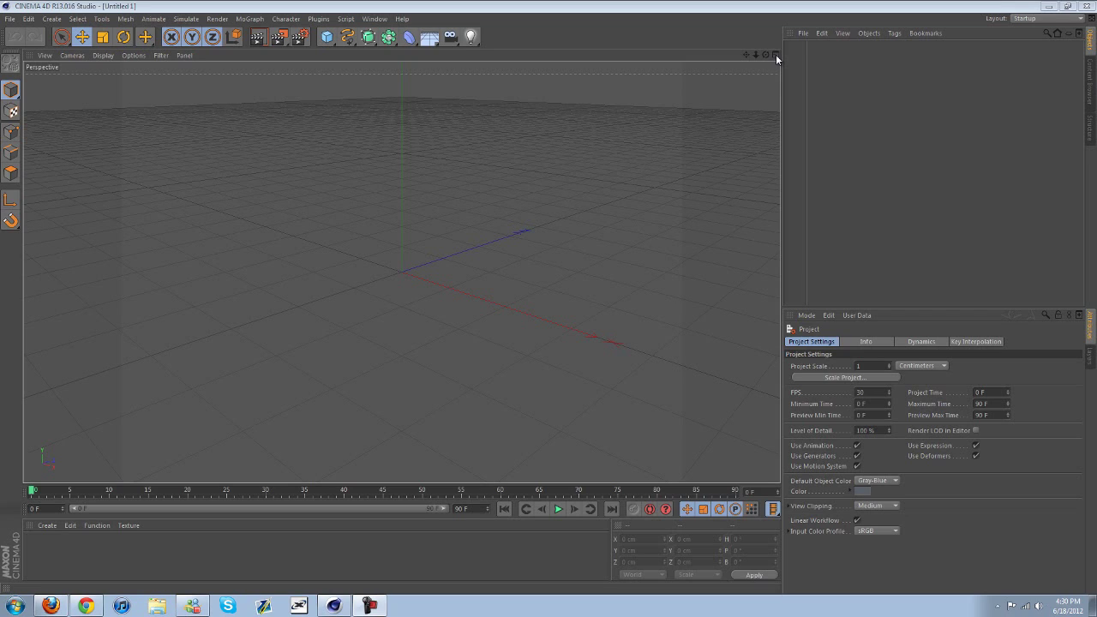
Step: Switch the empty scene's viewport to the four-view Perspective, Top, Right and Front layout
left_click(776, 55)
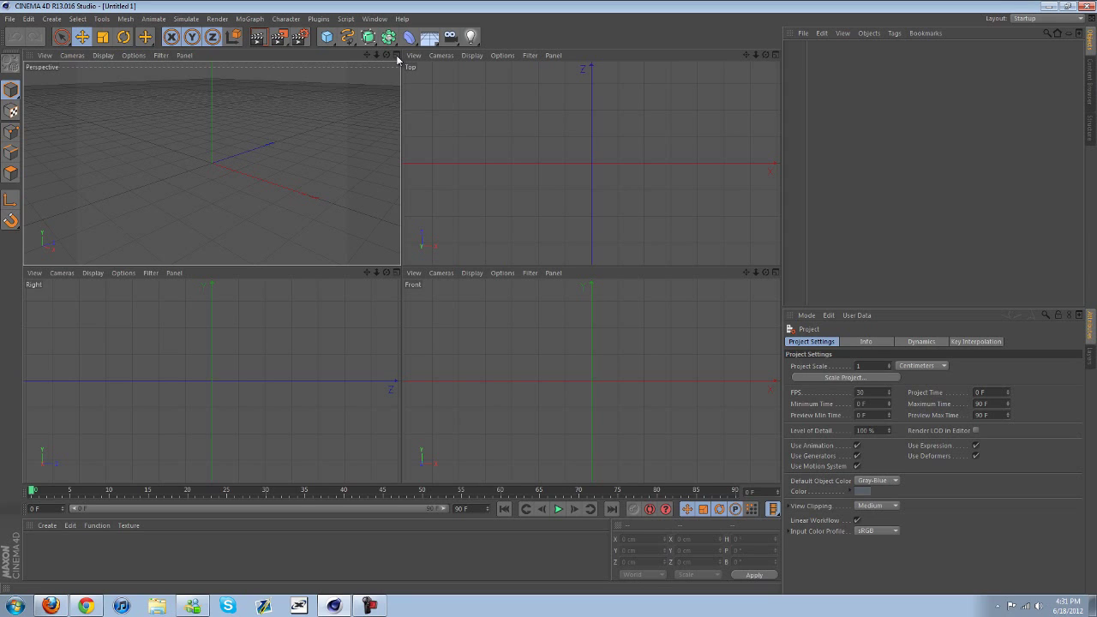
Step: Maximize the Perspective view back to a single viewport and quit CINEMA 4D R13
left_click(396, 55)
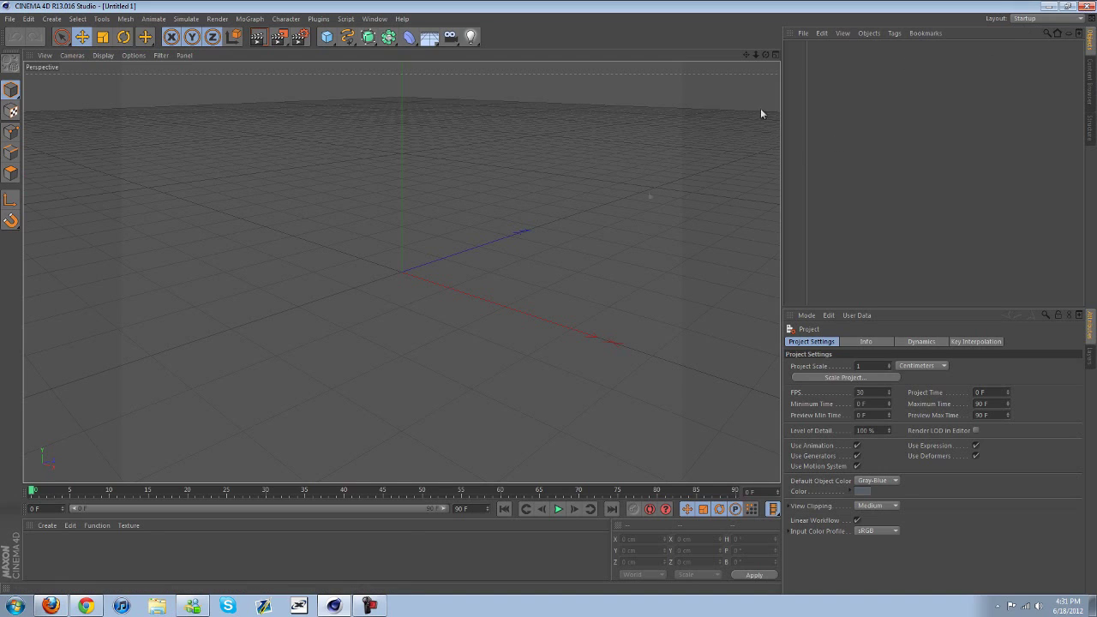
left_click(1090, 8)
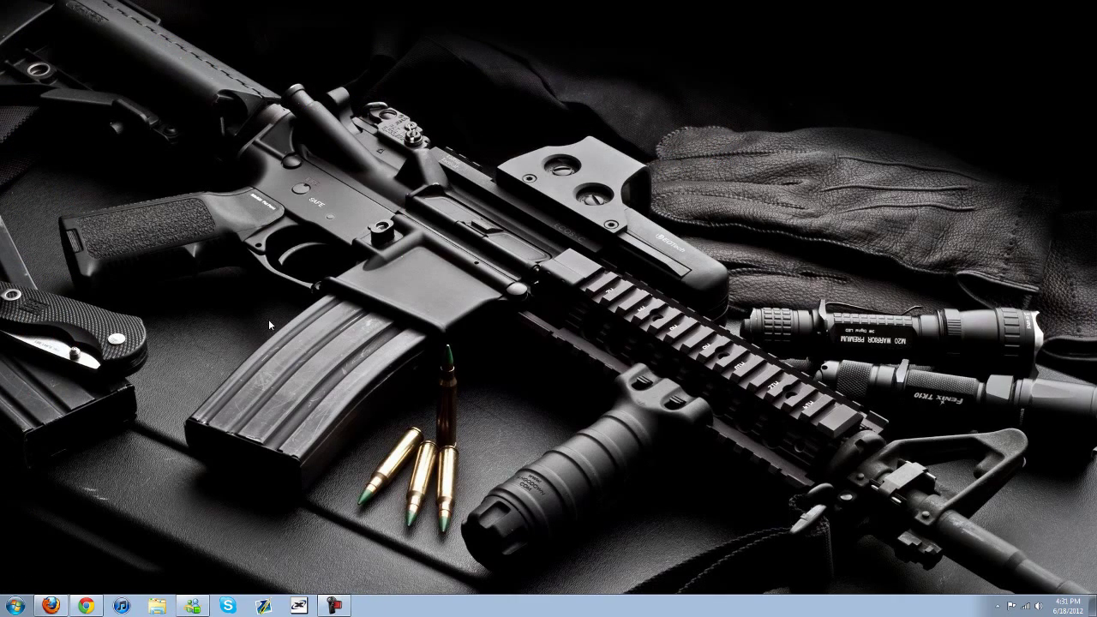
Step: From the Previous AMD Catalyst Display Drivers page, open the Catalyst 12.3 Release Notes in a new tab and view it
left_click(95, 598)
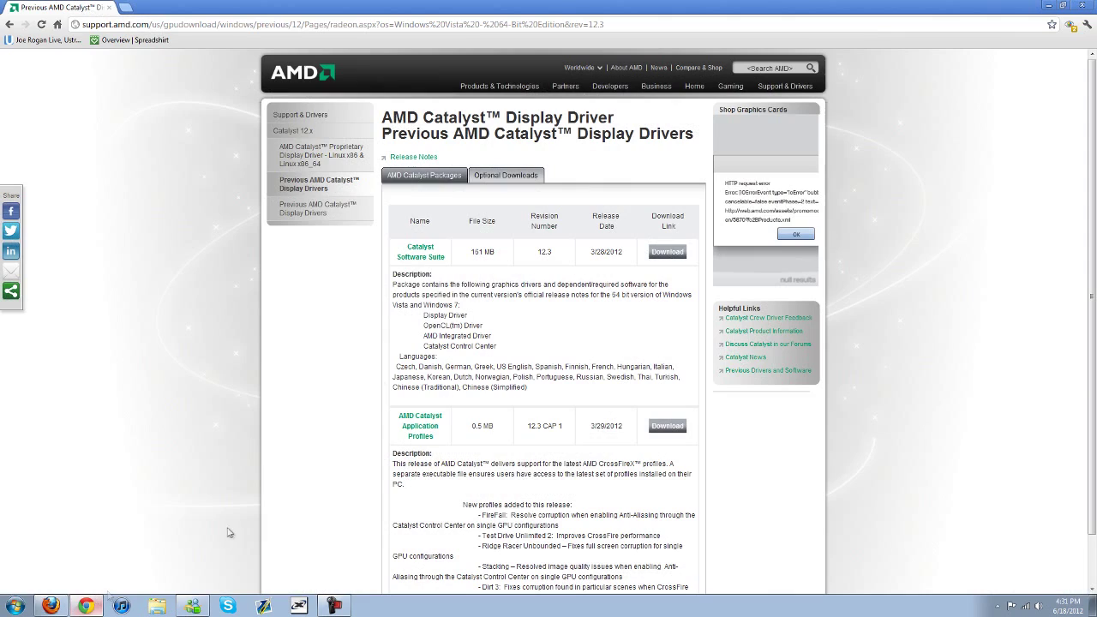
middle_click(414, 159)
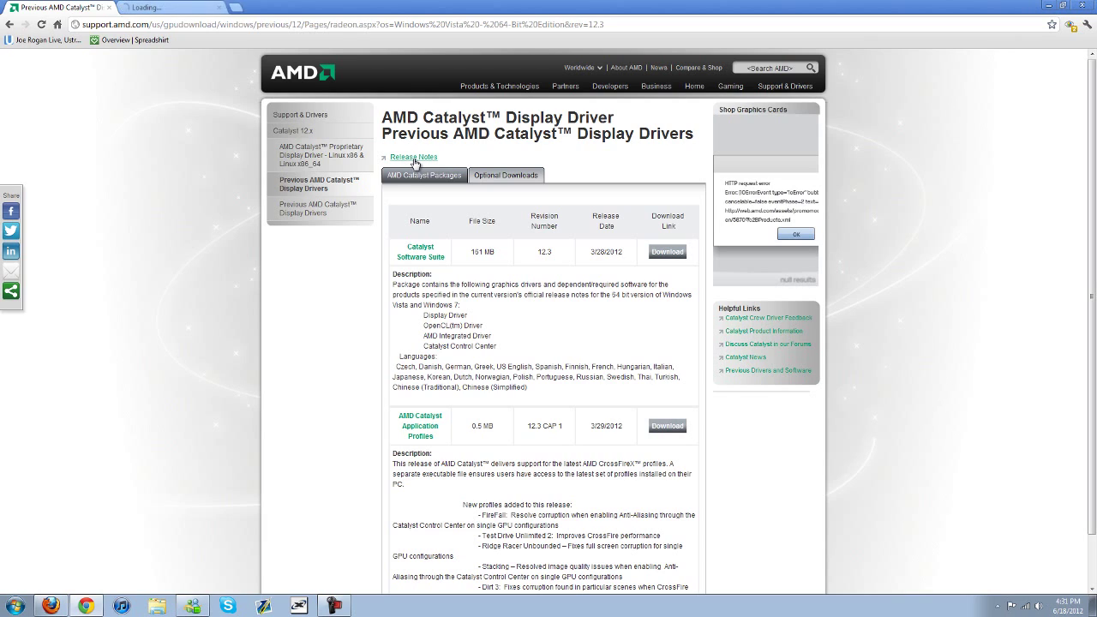
left_click(200, 9)
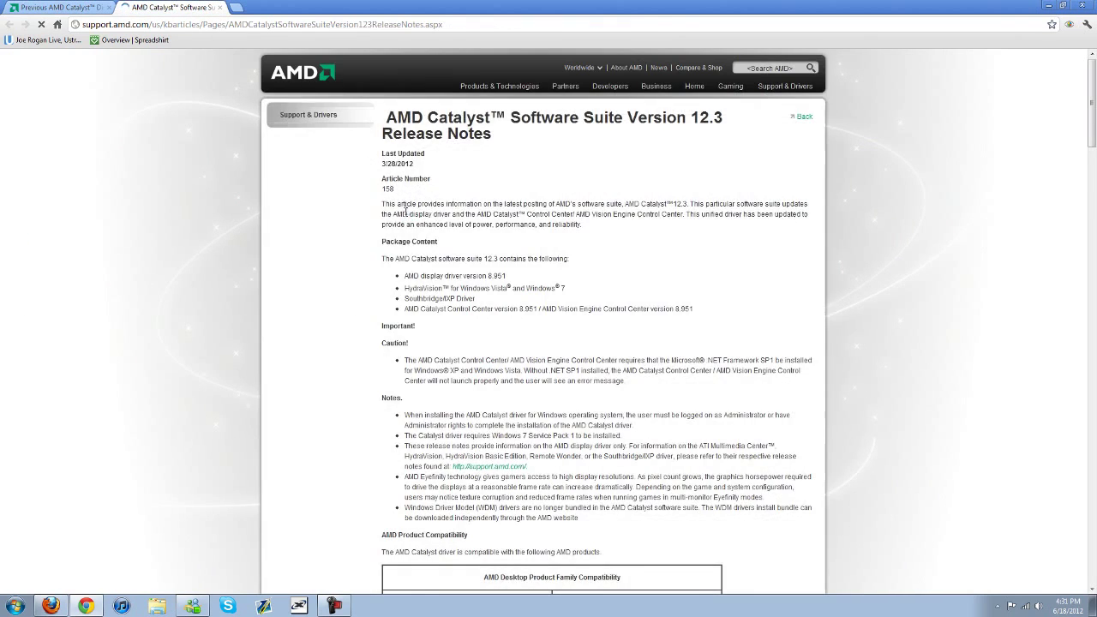
Step: Review the Catalyst 12.3 compatibility table and highlight the HD 6600 Series entry
scroll(419, 249, "down", 4)
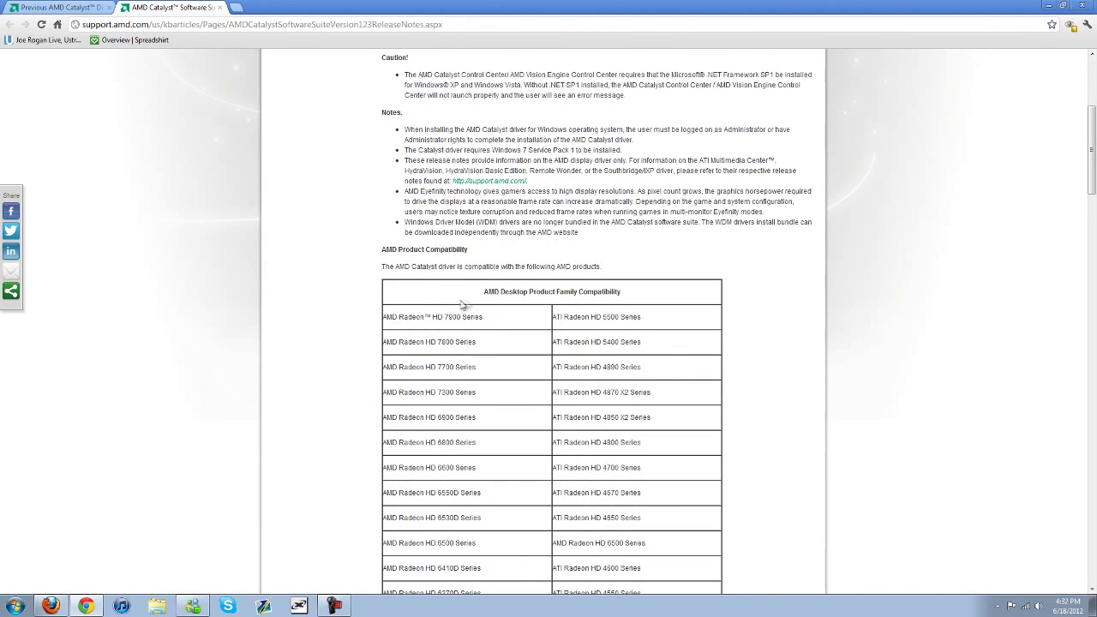
scroll(546, 360, "down", 5)
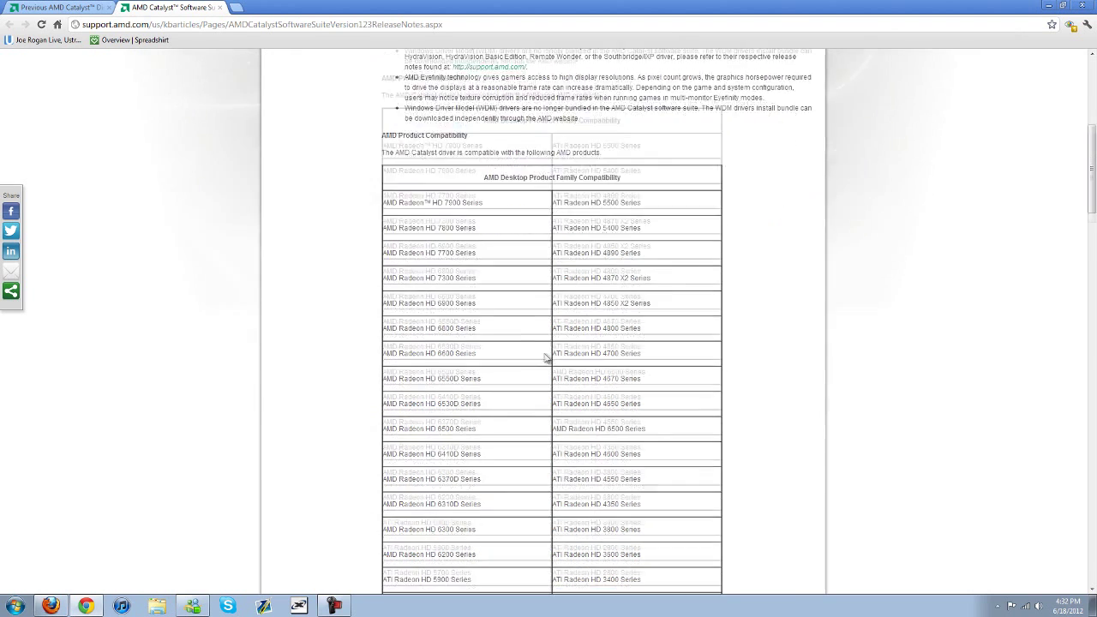
scroll(548, 358, "up", 3)
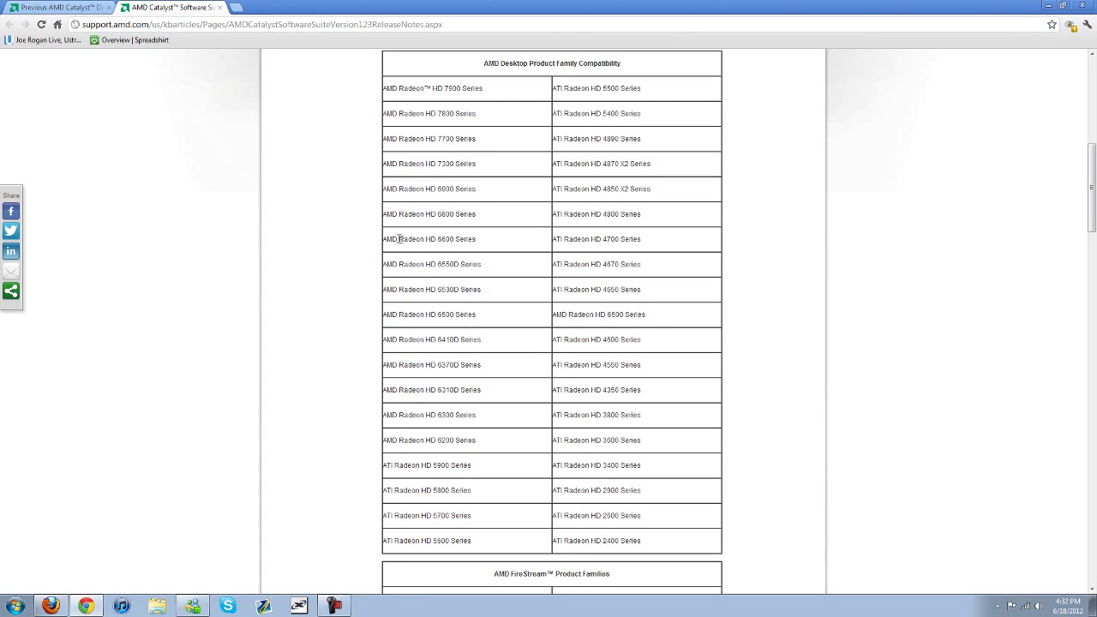
scroll(440, 240, "up", 1)
left_click_drag(435, 296, 501, 300)
left_click(488, 300)
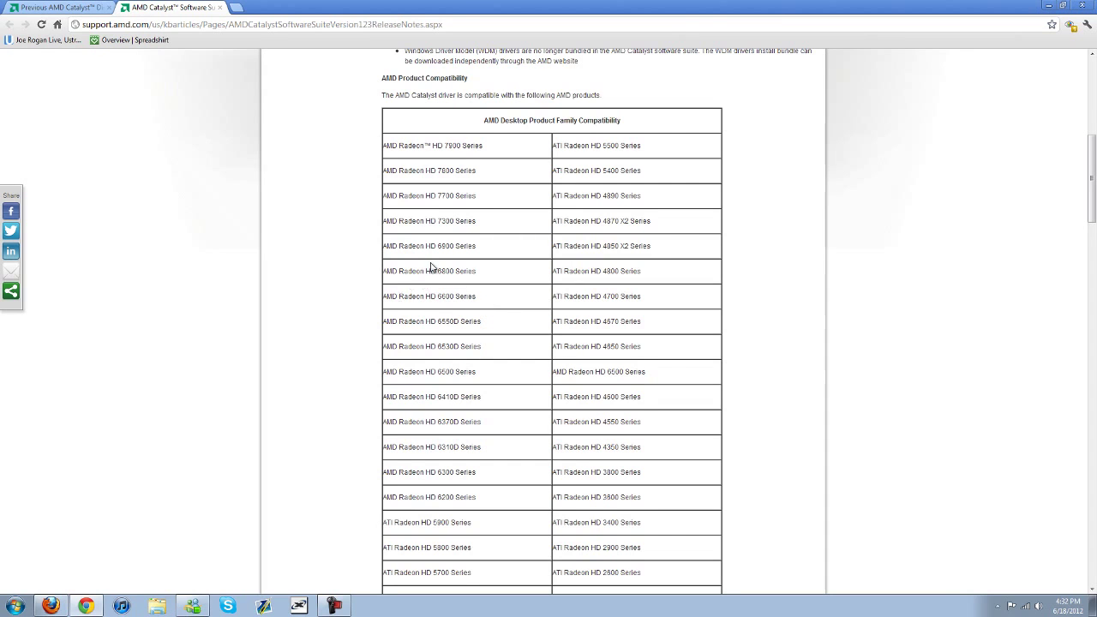
Step: Close the Release Notes tab, returning to the previous-drivers page offering Catalyst 12.3
scroll(433, 268, "up", 8)
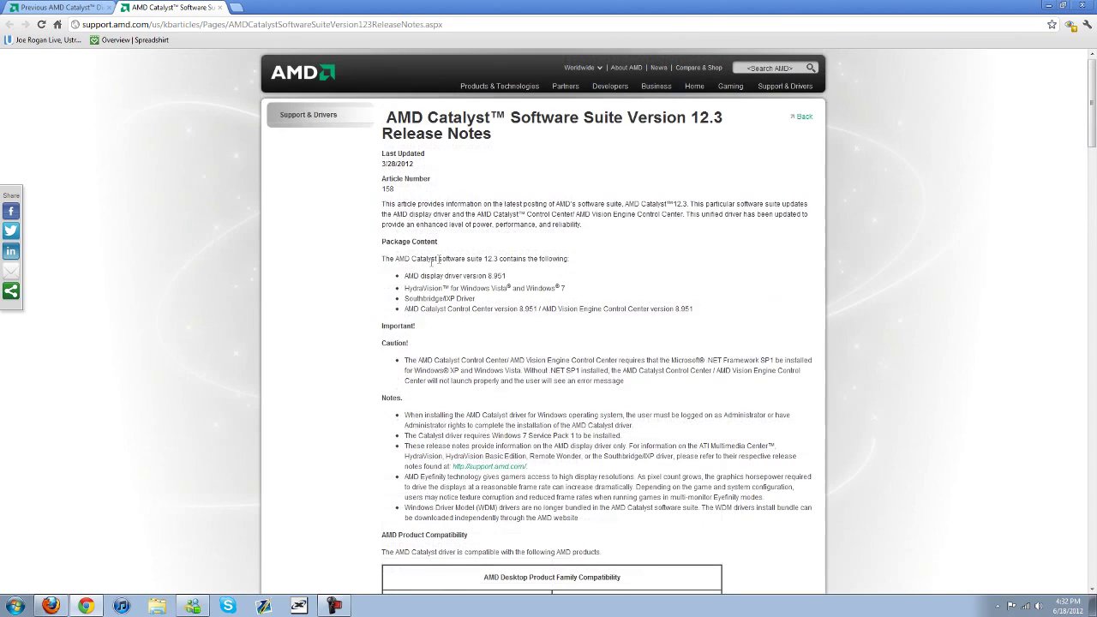
left_click(221, 7)
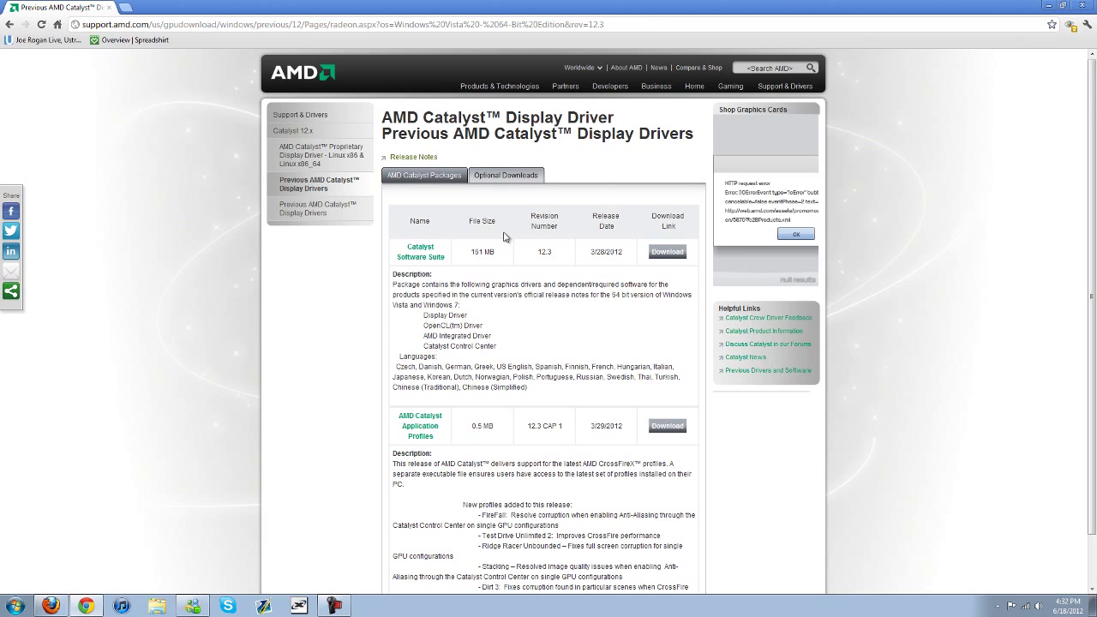
scroll(506, 238, "down", 1)
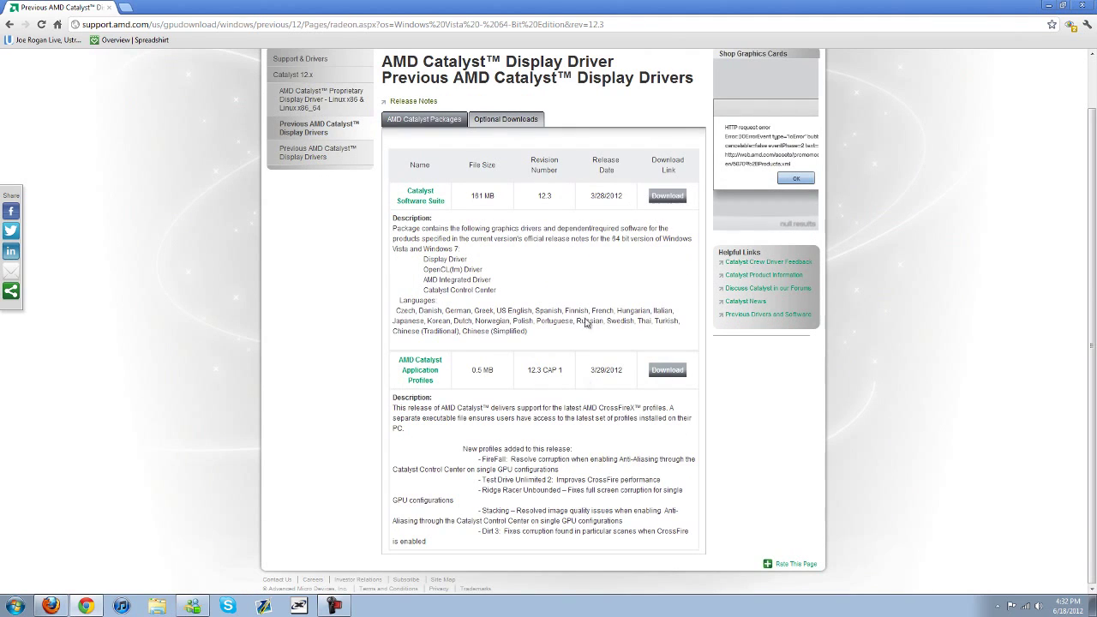
Step: Close Chrome and open Programs and Features from the Control Panel
left_click(1086, 6)
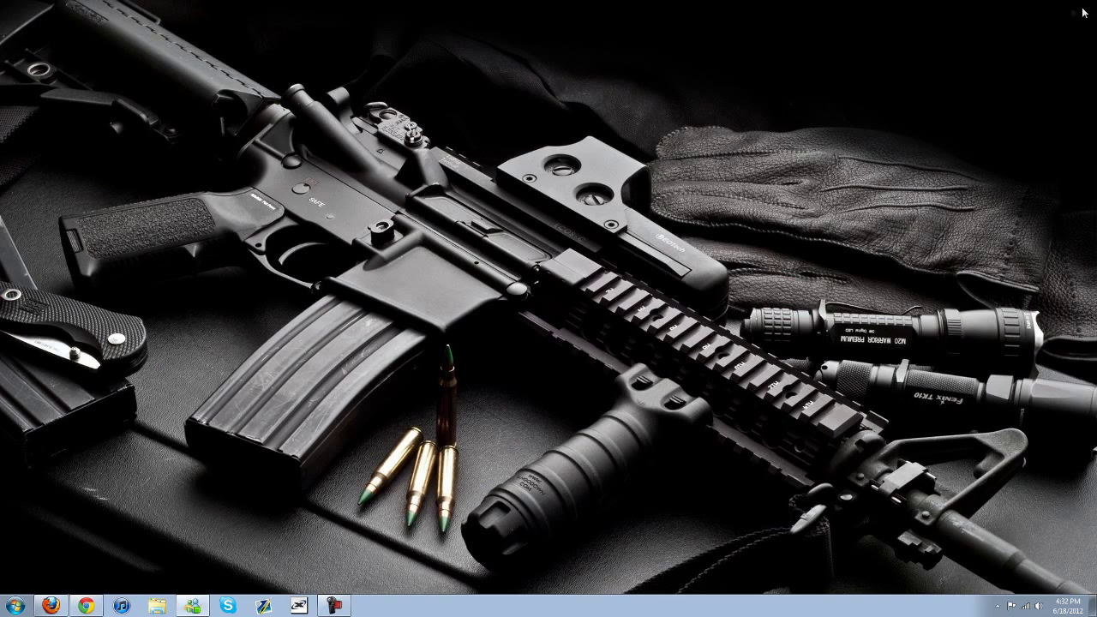
left_click(15, 606)
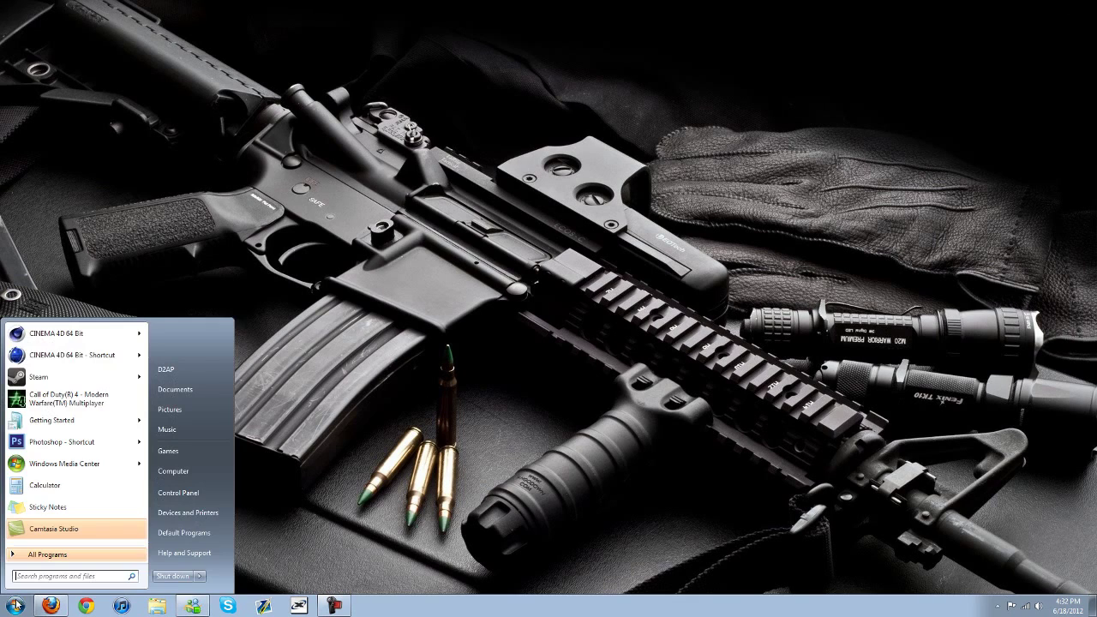
left_click(189, 495)
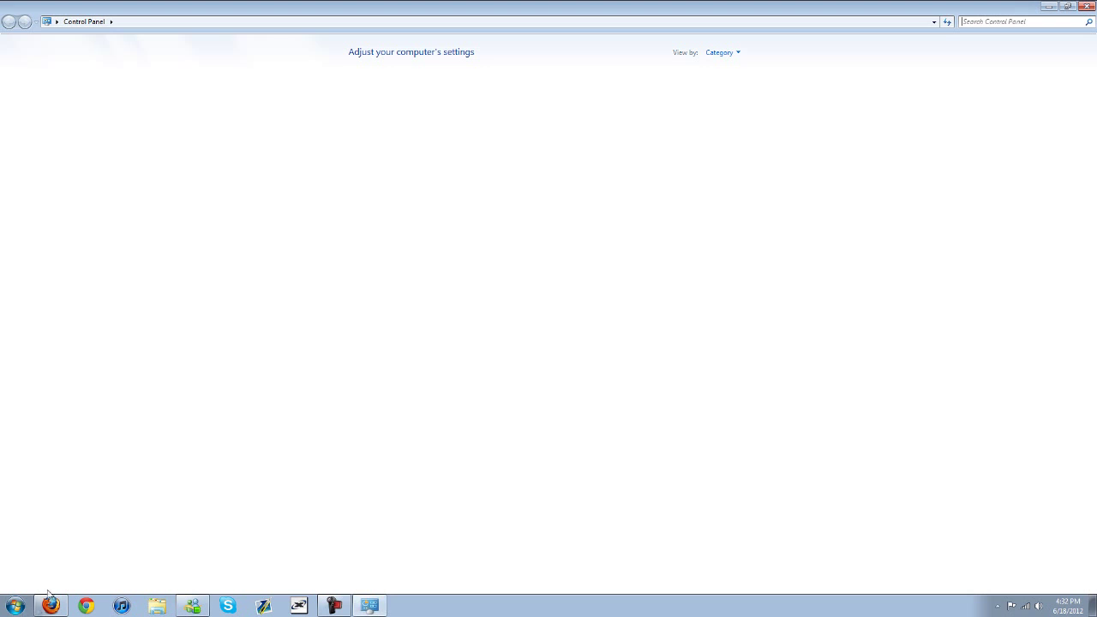
left_click(402, 215)
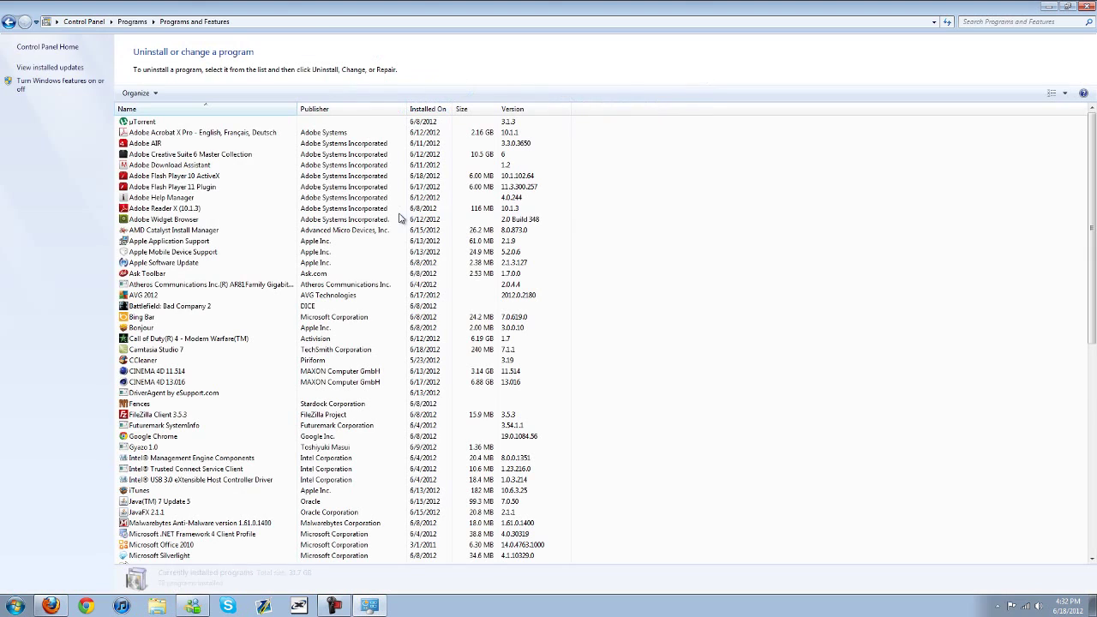
Step: Run Change on AMD Catalyst Install Manager and choose Uninstall Manager in the wizard
left_click(159, 232)
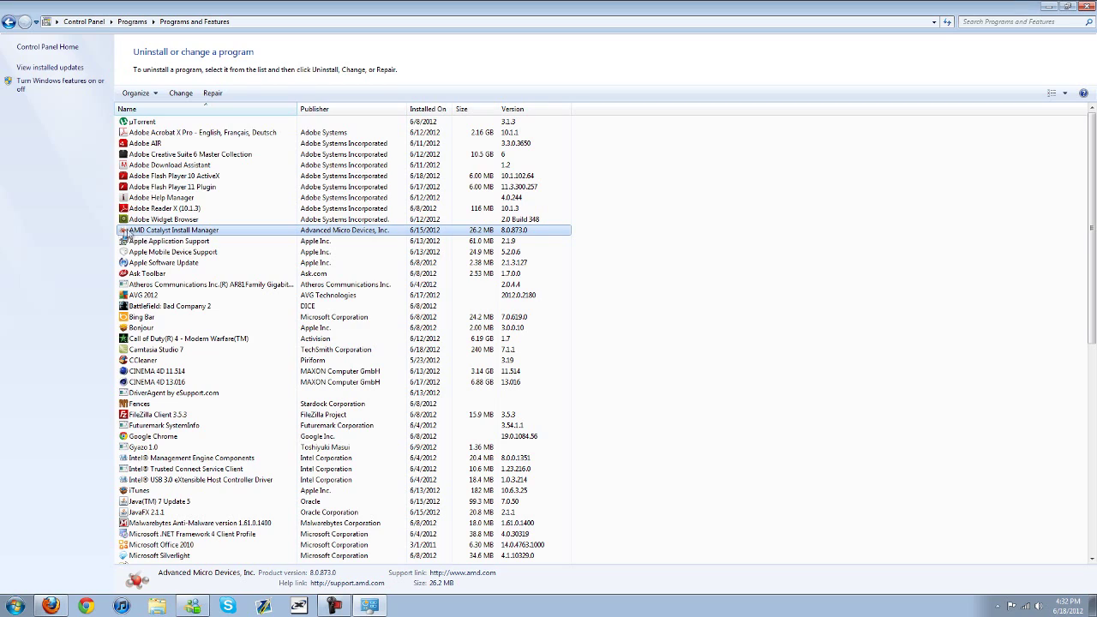
right_click(197, 233)
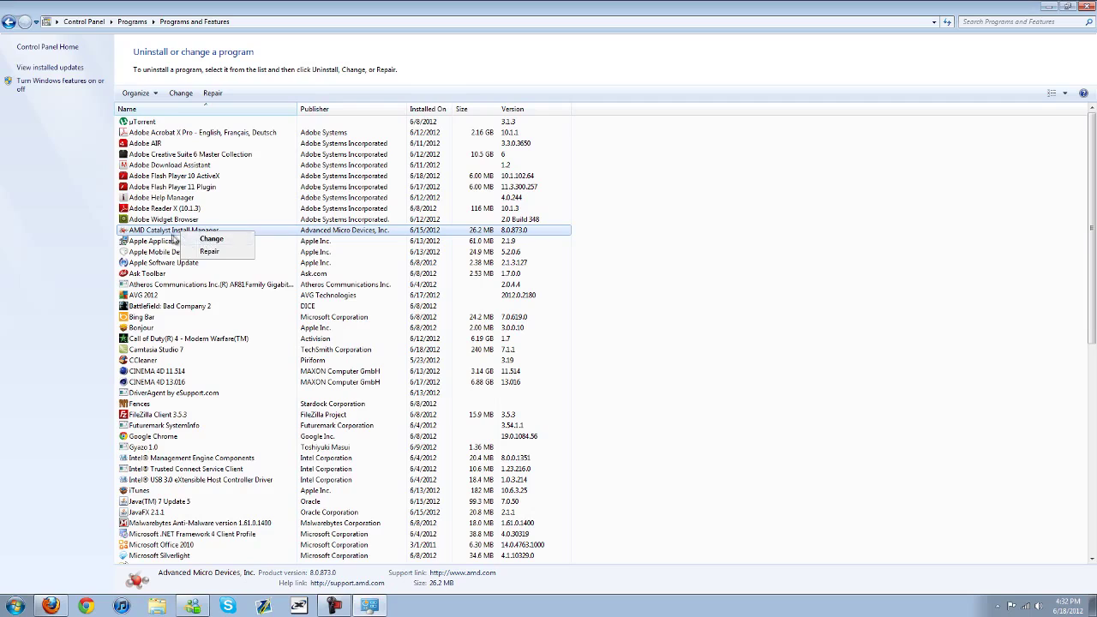
left_click(207, 239)
left_click(605, 393)
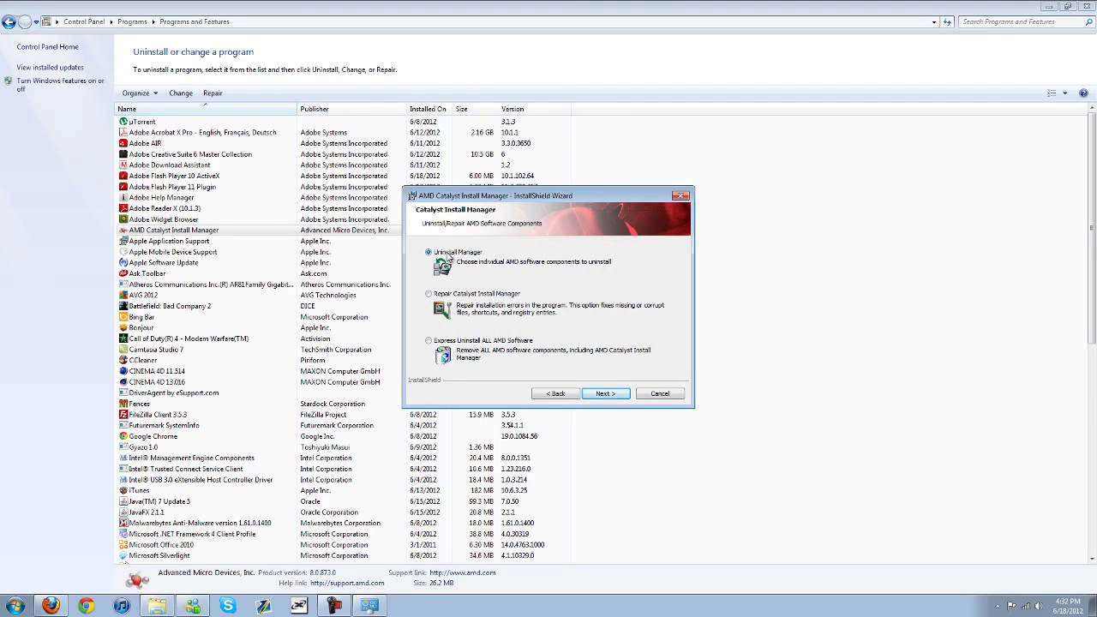
Step: Choose a Custom uninstall and tick only Catalyst Control Center for removal
left_click(616, 395)
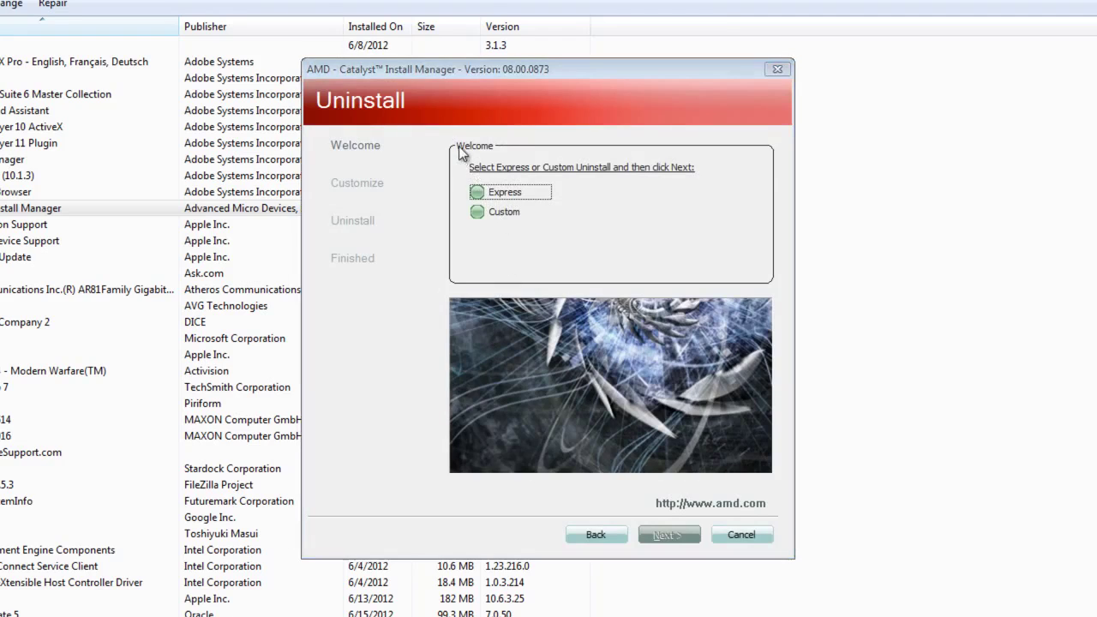
left_click(476, 215)
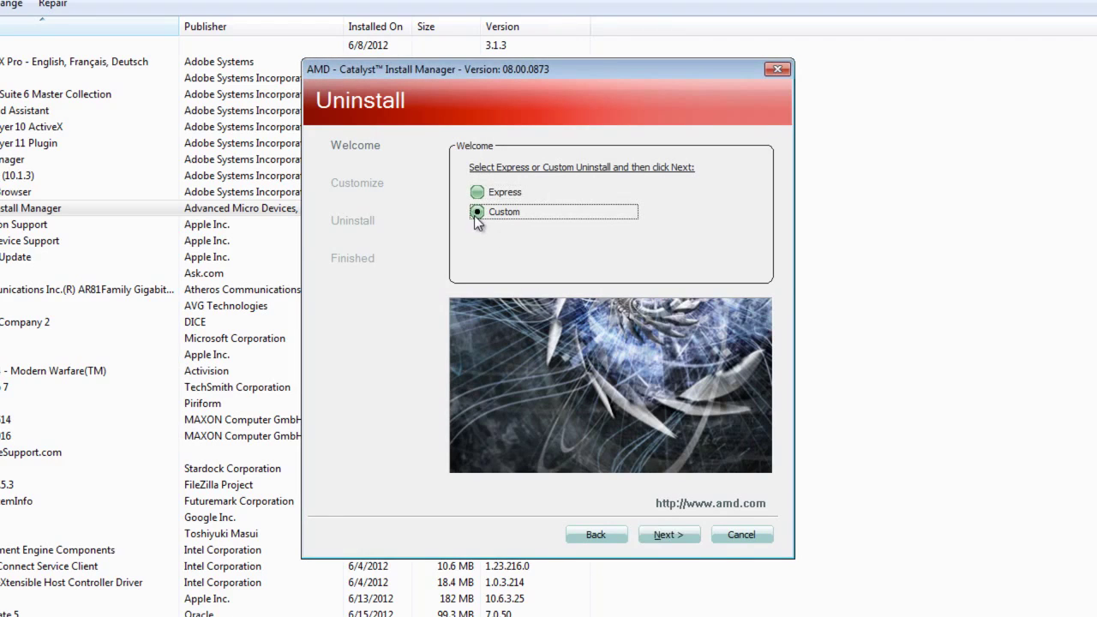
left_click(670, 534)
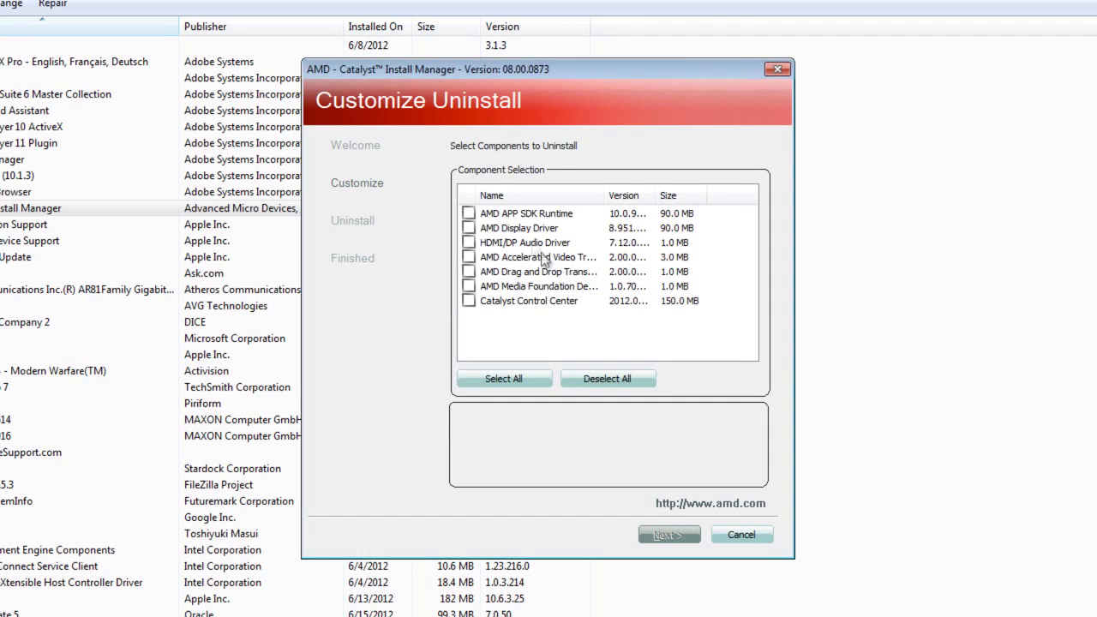
left_click(469, 301)
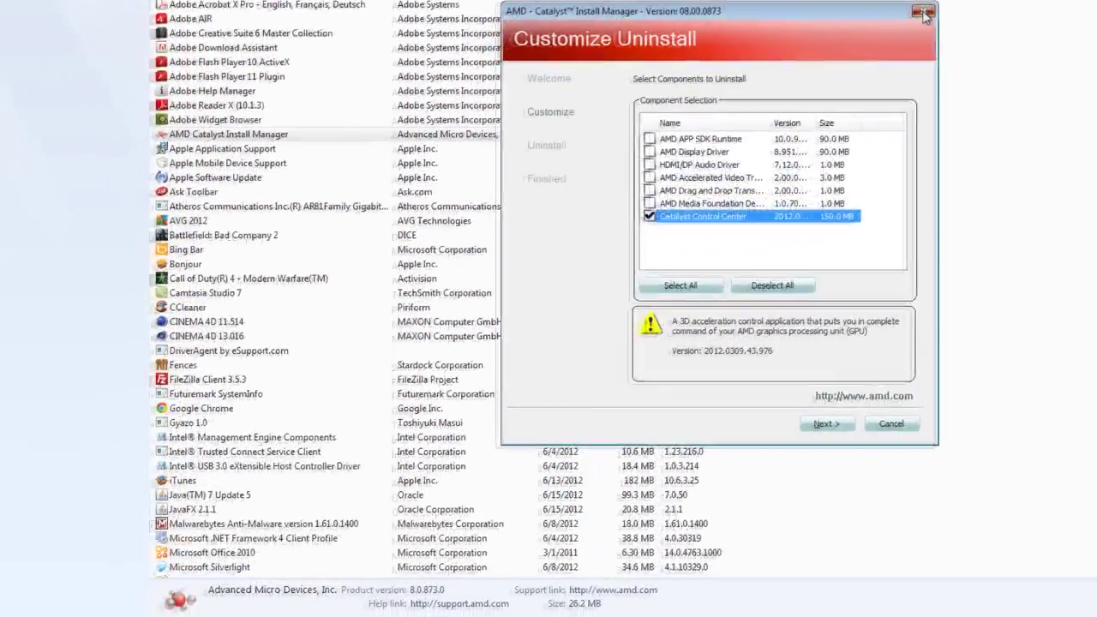
Step: Exit the install manager, finish the InstallShield wizard, and close Programs and Features
key("Escape")
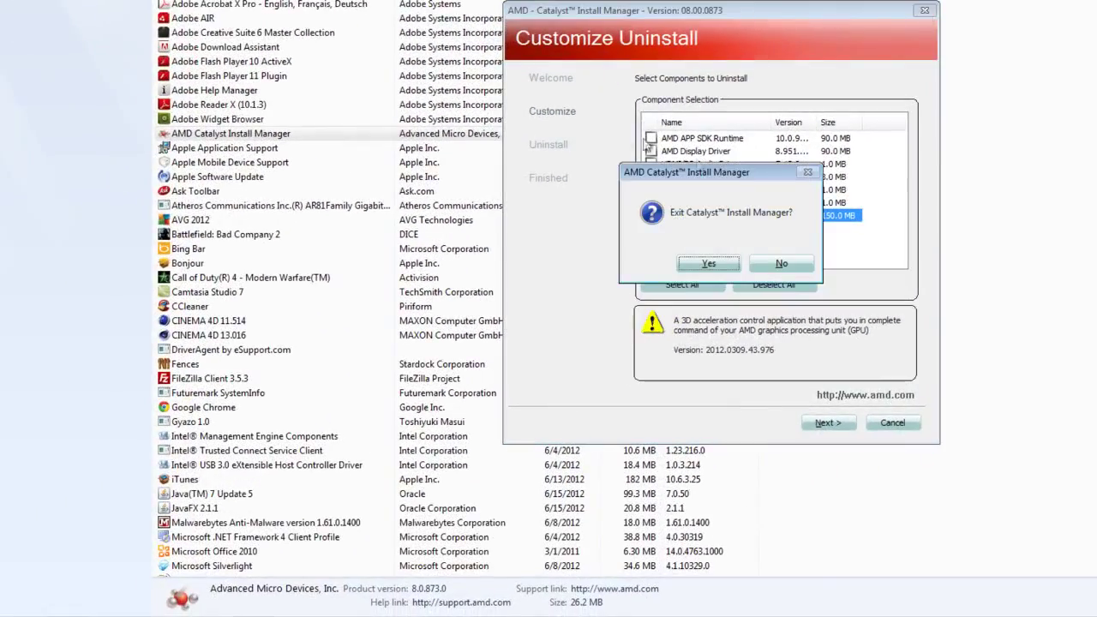
left_click(709, 264)
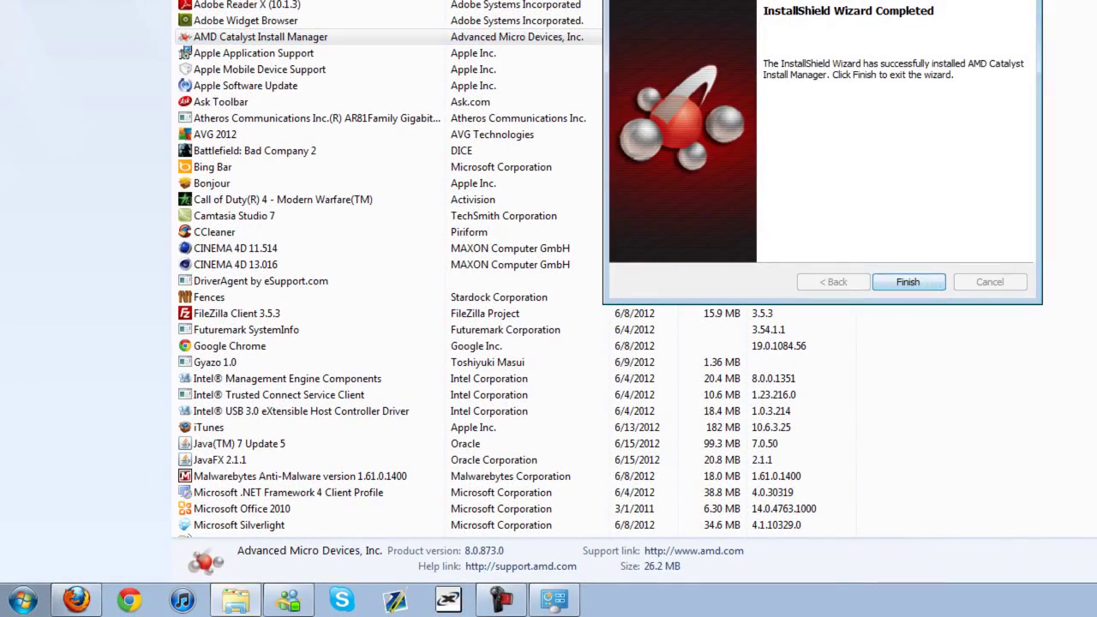
left_click(894, 288)
key("alt+F4")
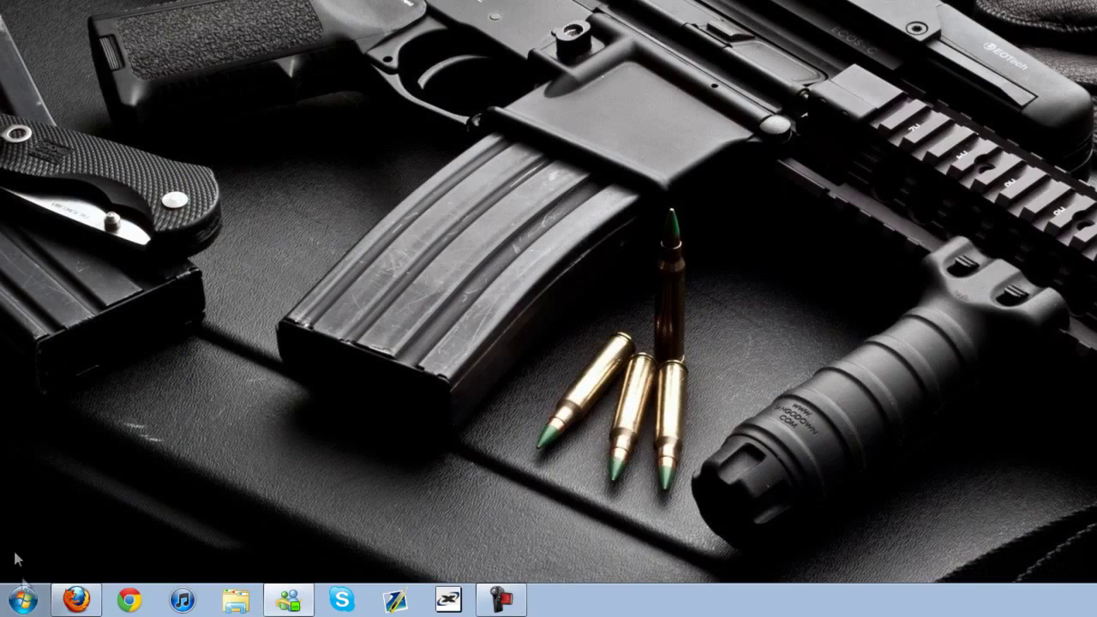
left_click(24, 600)
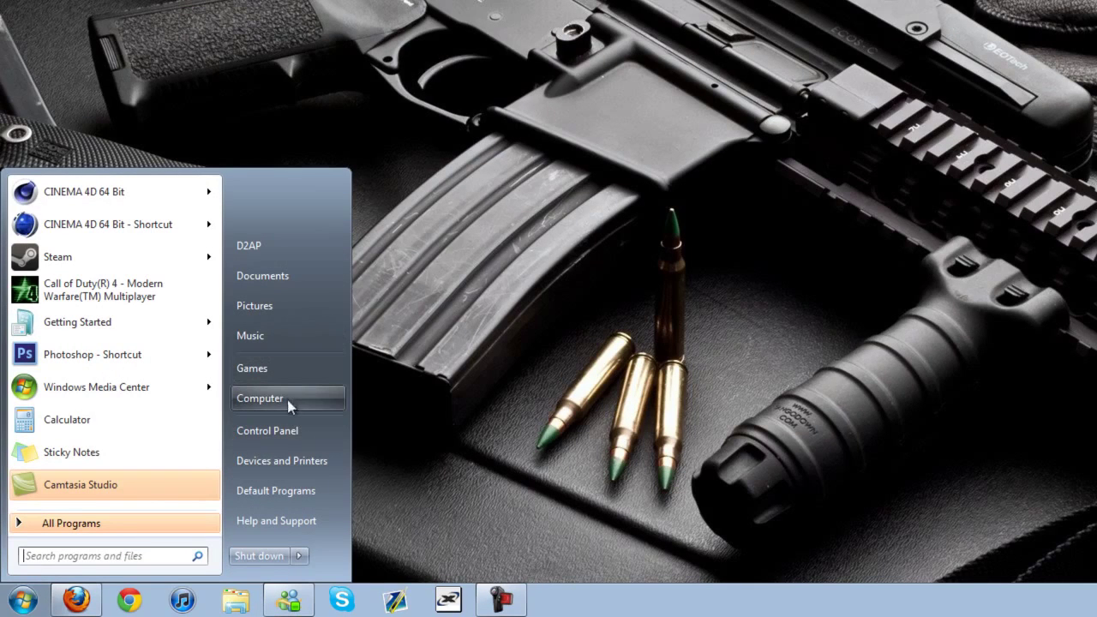
right_click(263, 398)
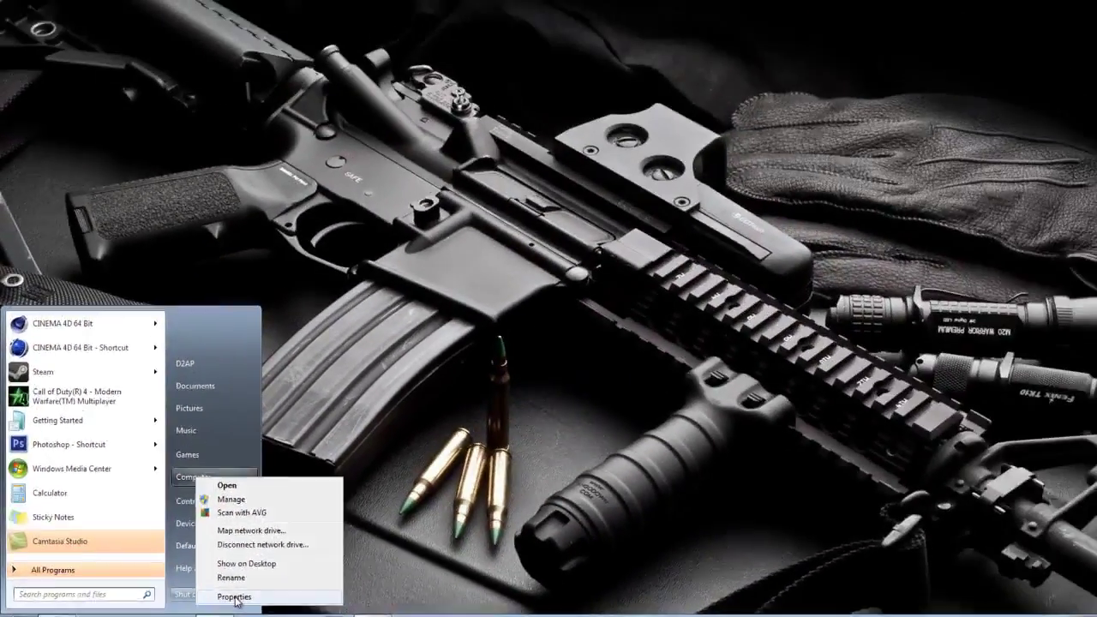
left_click(315, 559)
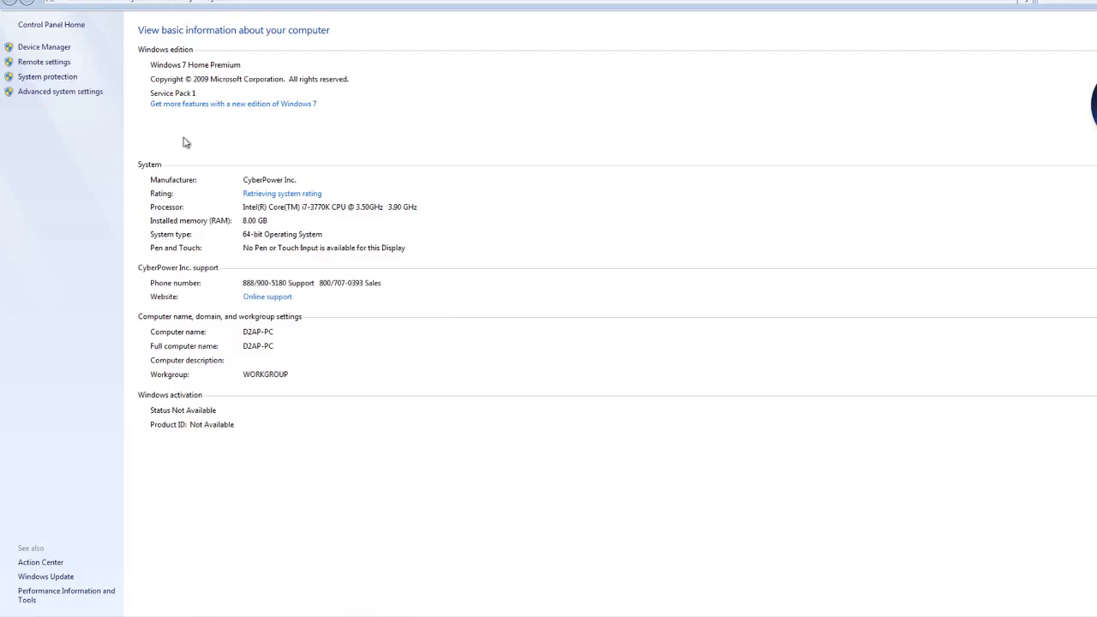
left_click(43, 47)
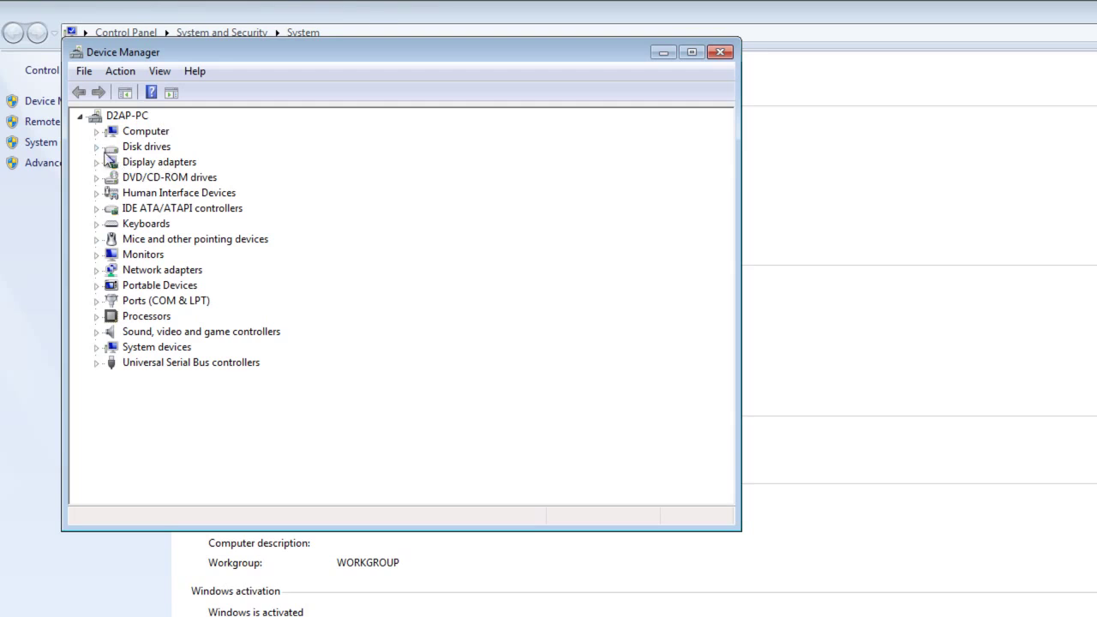
left_click(96, 162)
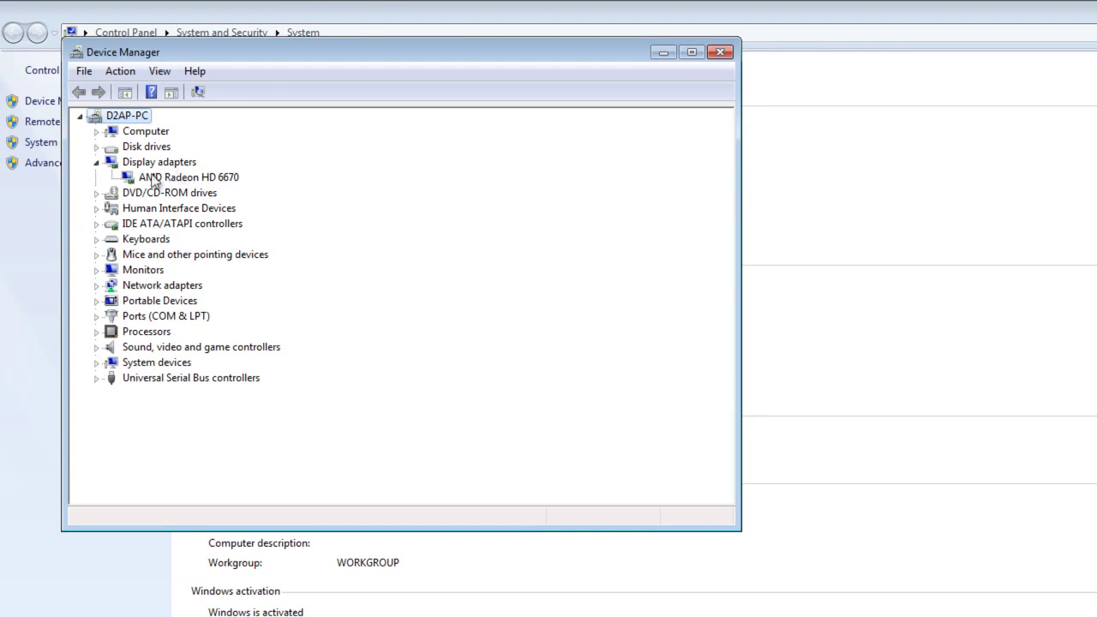
right_click(181, 180)
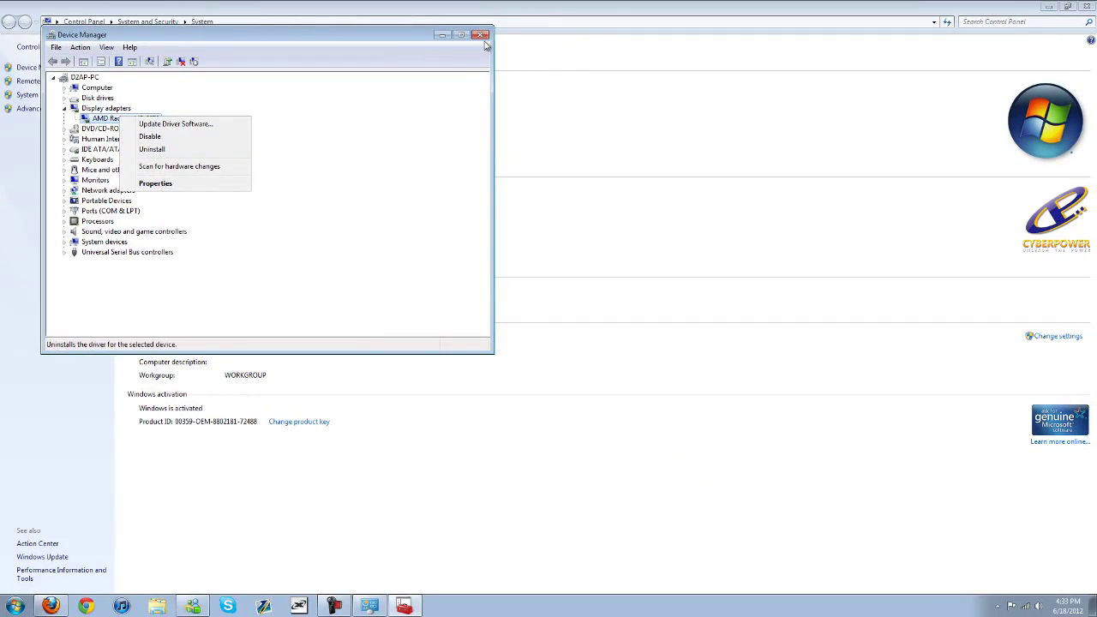
left_click(481, 35)
left_click(1088, 8)
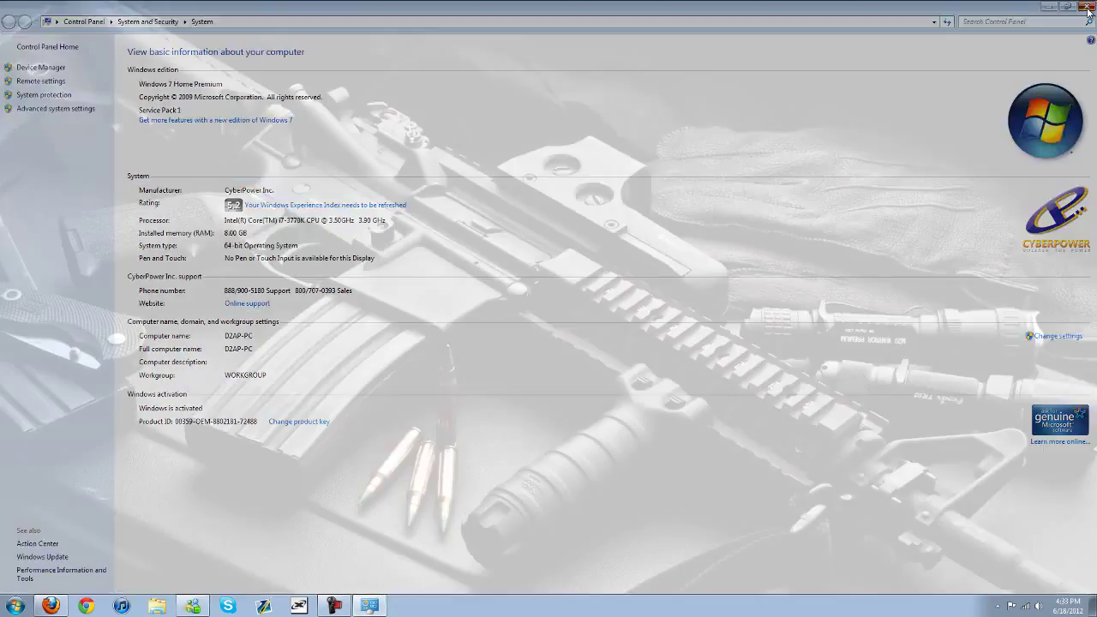